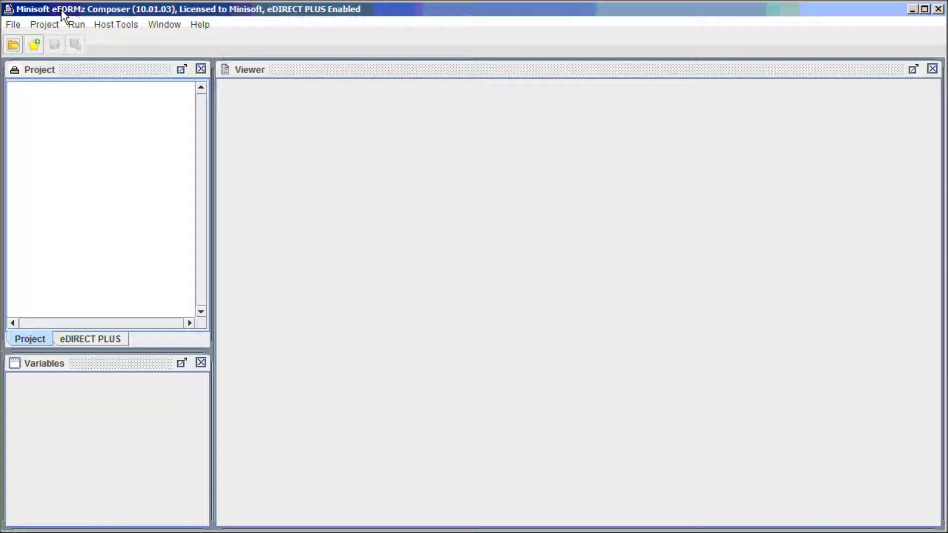
- Open the sampstm.efz project from C:\Minisoft\eFORMz_6\projects\Sample
left_click(15, 26)
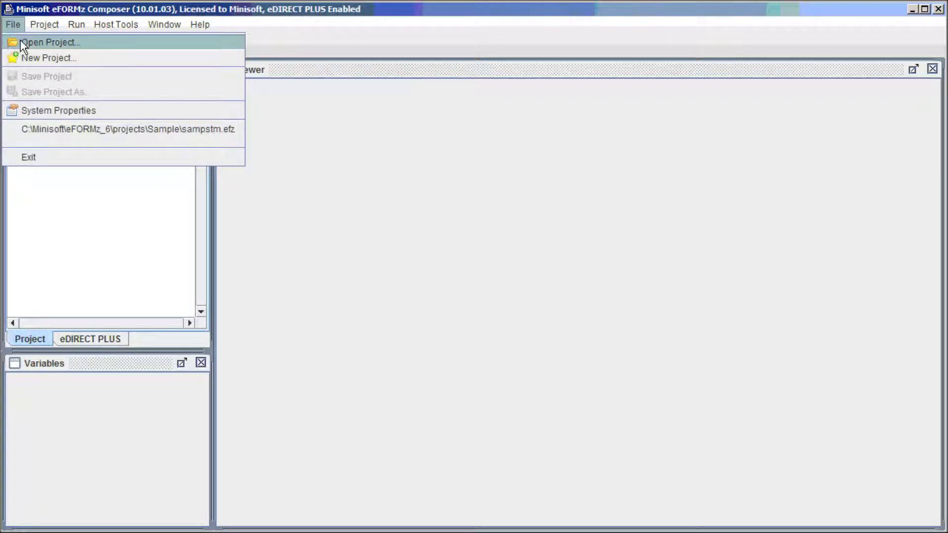
left_click(20, 40)
left_click(533, 172)
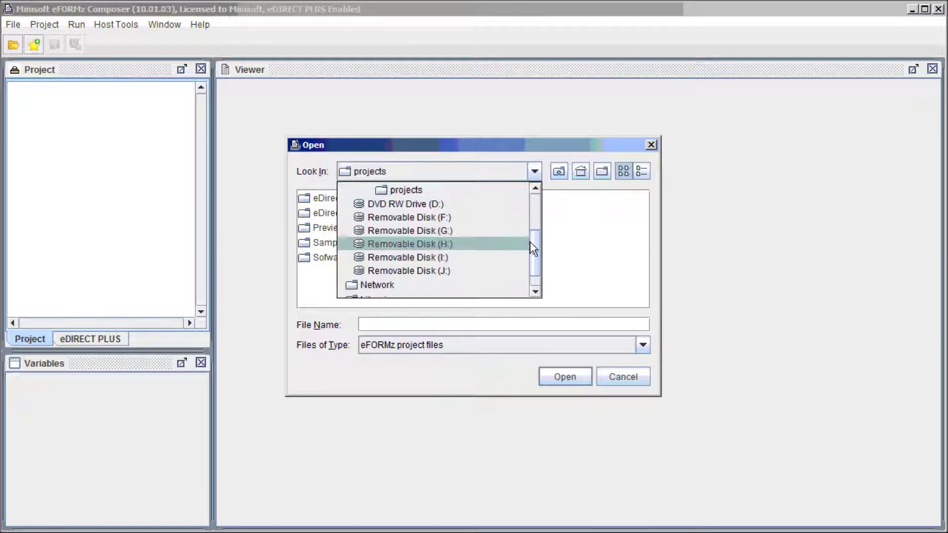
scroll(532, 232, "up", 2)
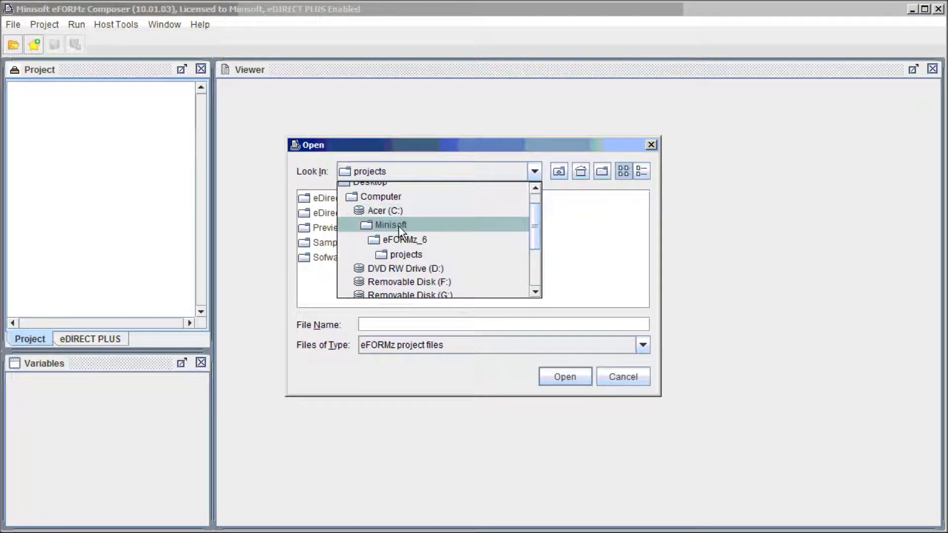
left_click(407, 255)
double_click(342, 243)
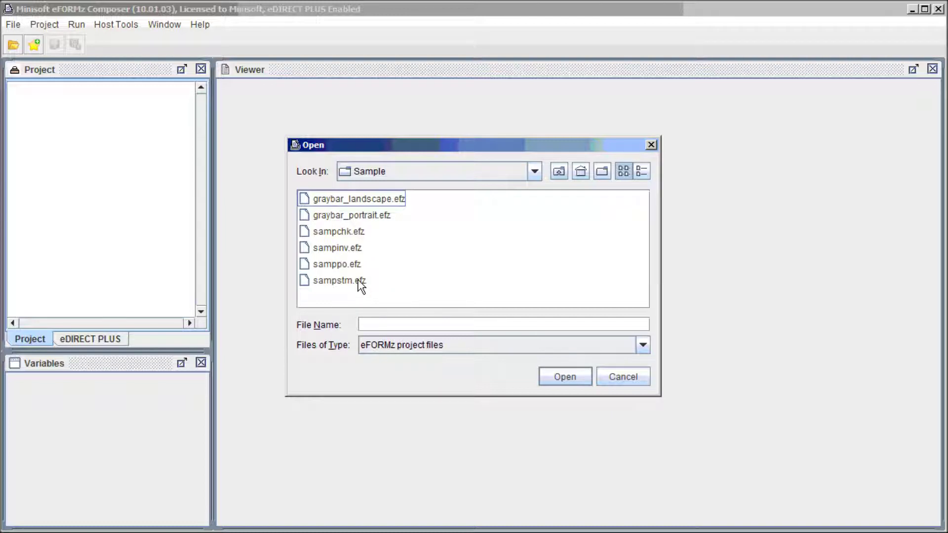
left_click(361, 285)
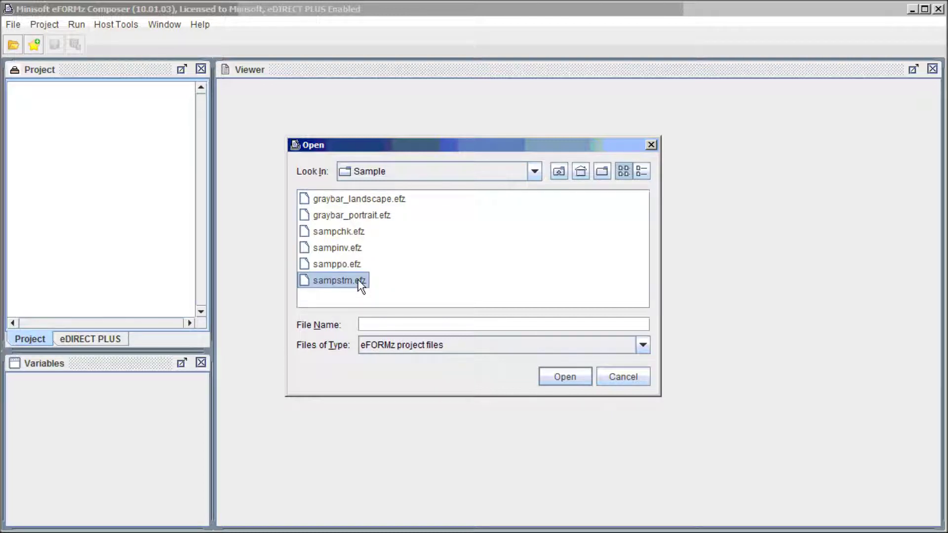
double_click(361, 284)
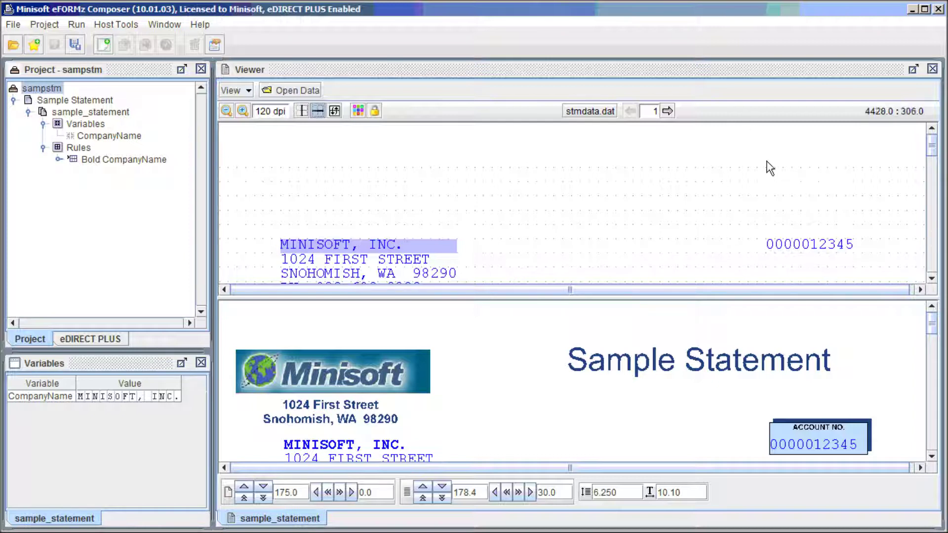
left_click(770, 252)
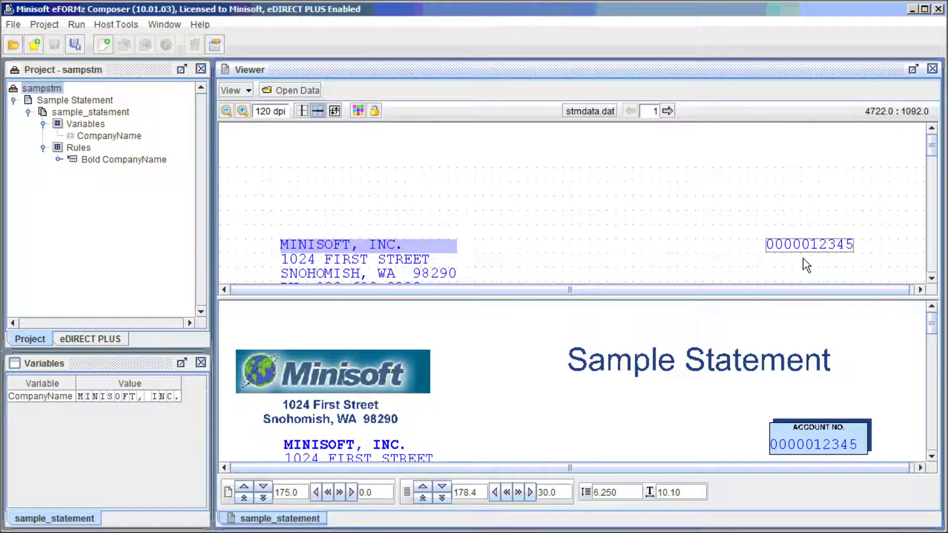
right_click(773, 252)
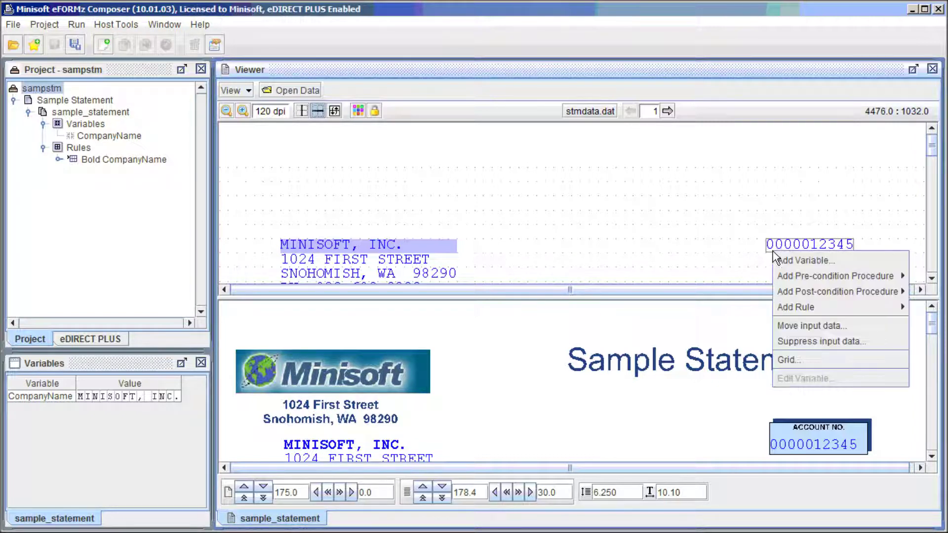
left_click(783, 261)
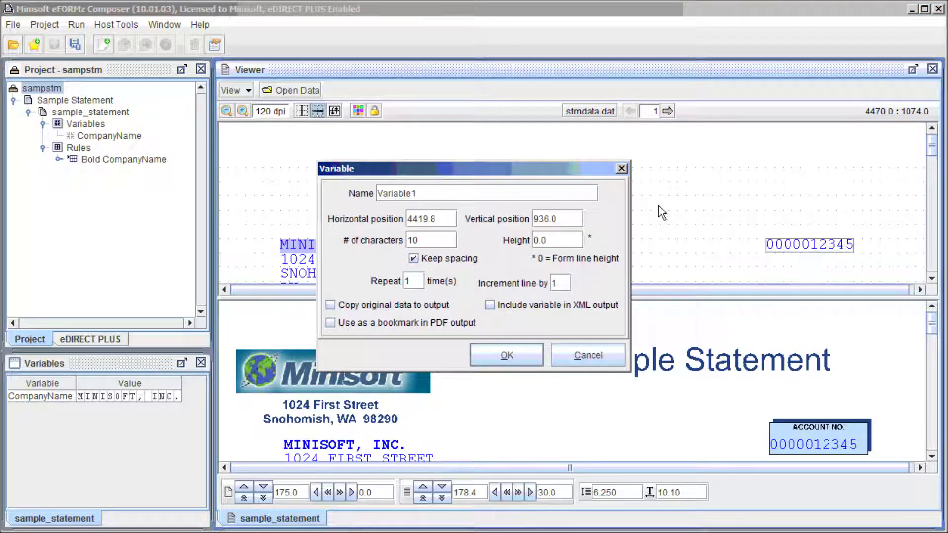
left_click_drag(439, 193, 364, 203)
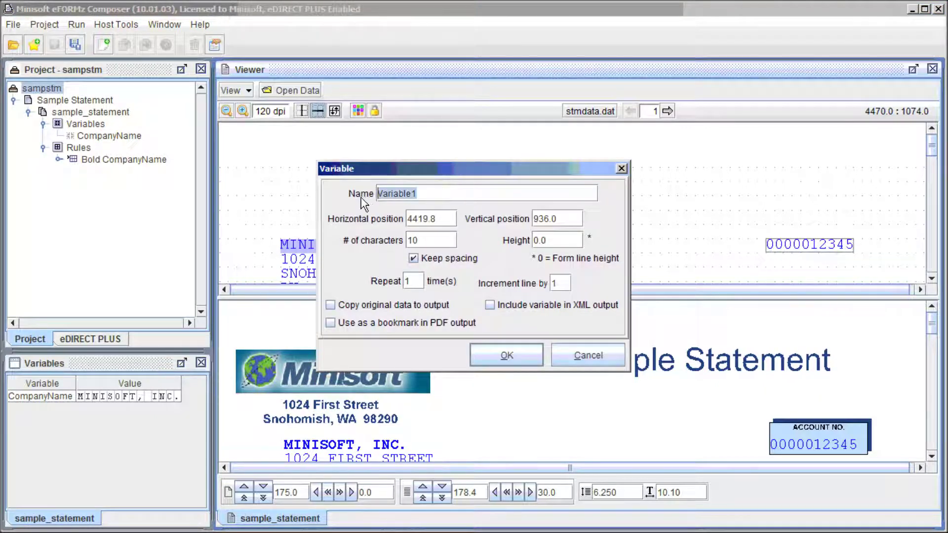
type("A")
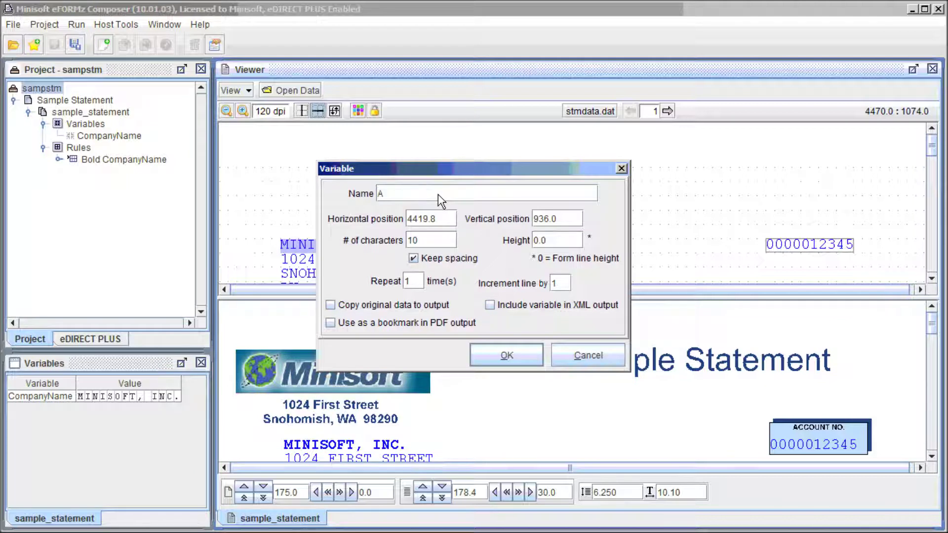
type("CCOUN")
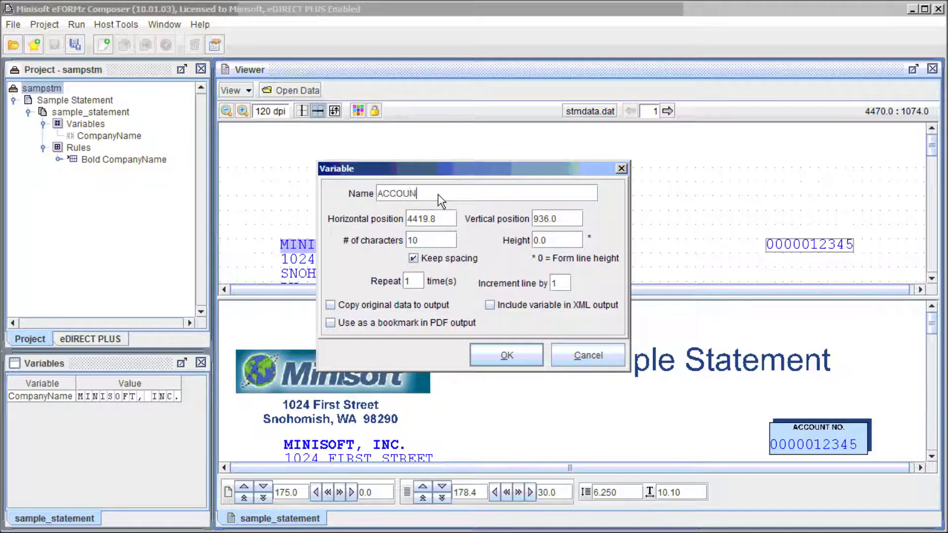
type("TNUMBER")
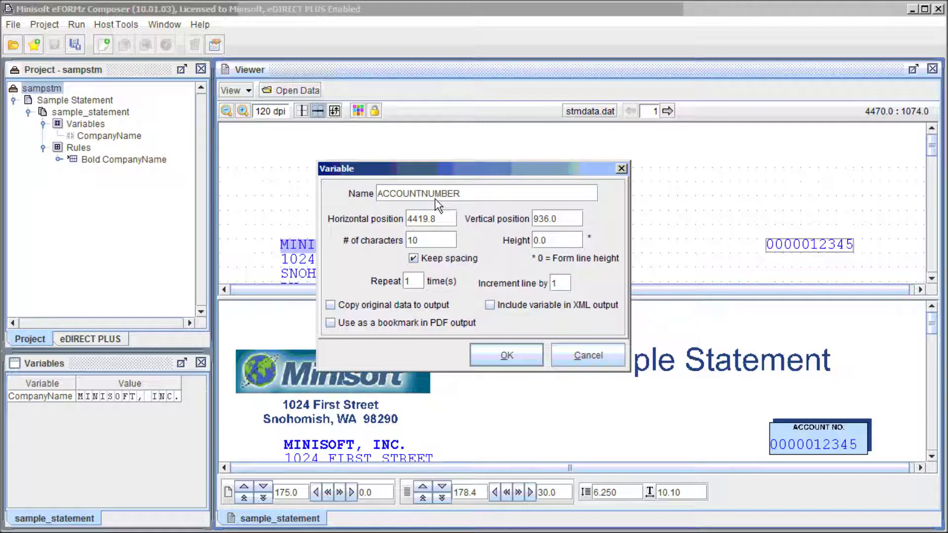
left_click(375, 305)
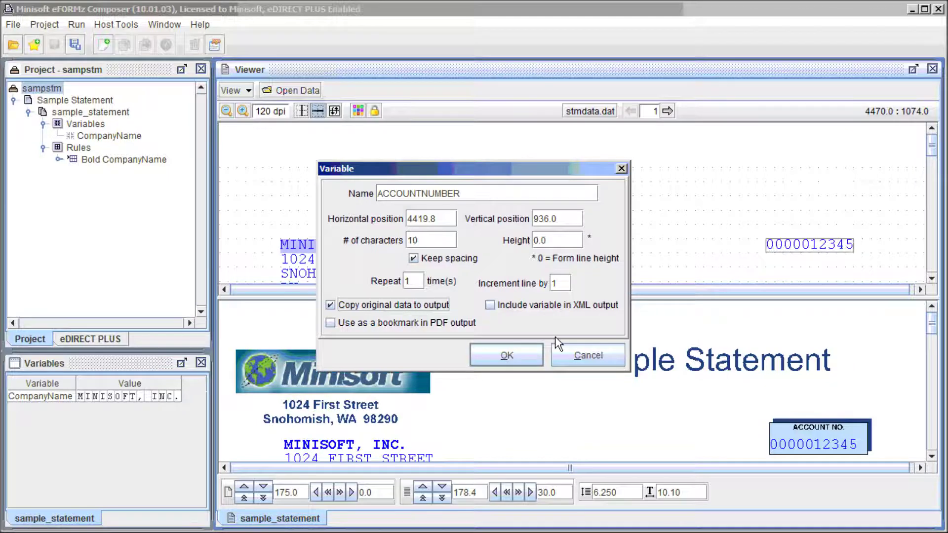
left_click(507, 355)
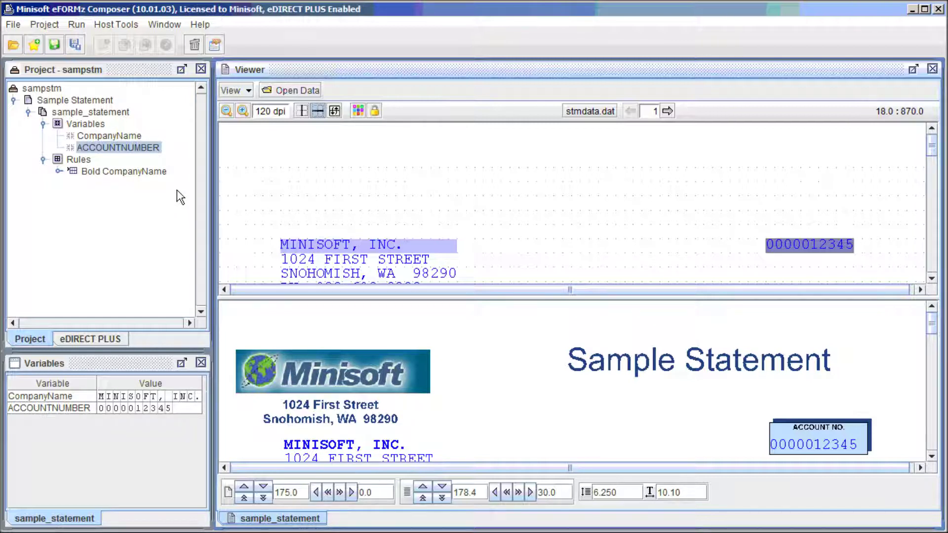
- In sampstm's properties, add a sort key on the ACCOUNTNUMBER variable in descending order
left_click(55, 93)
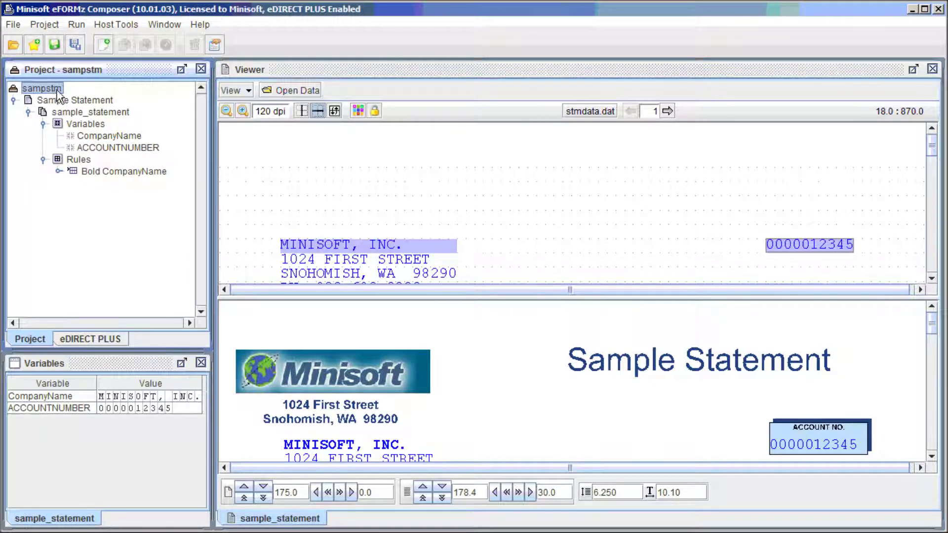
right_click(57, 90)
mouse_move(120, 98)
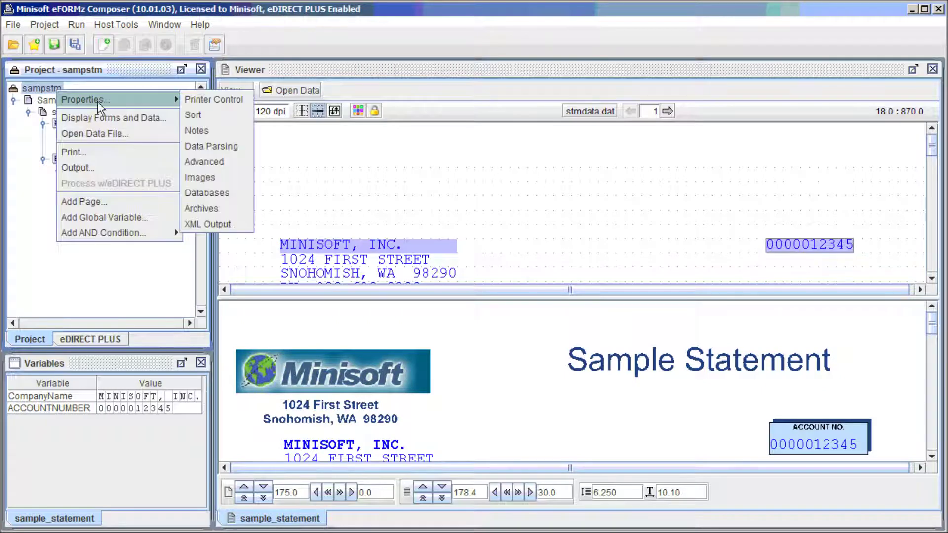
left_click(195, 114)
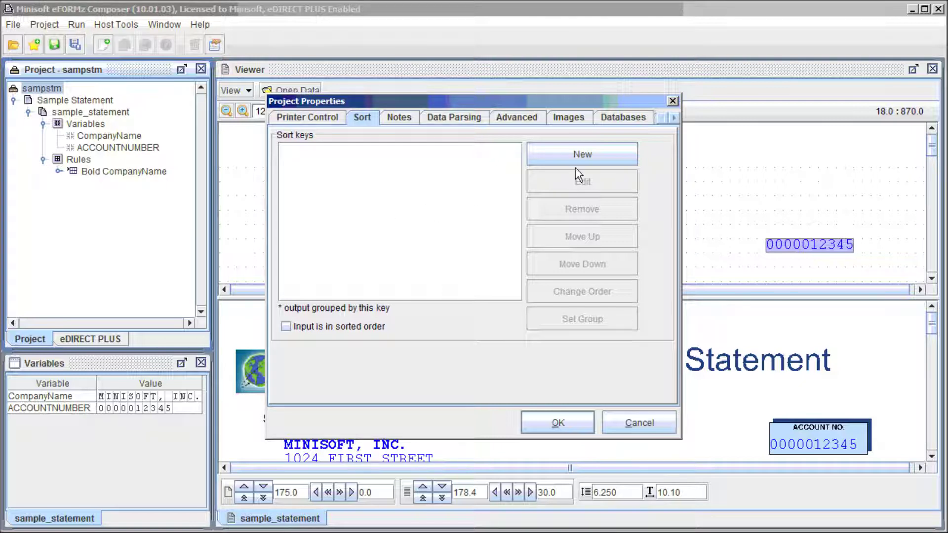
left_click(581, 156)
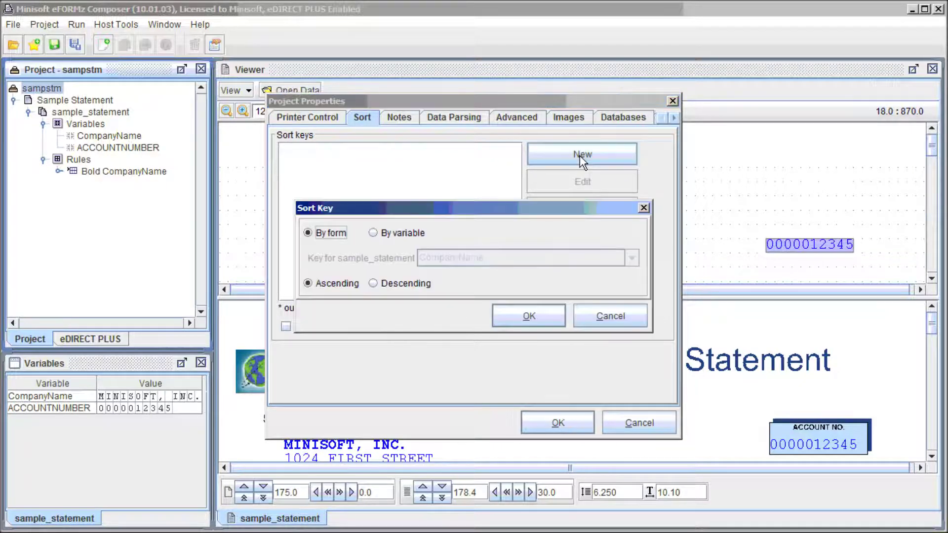
left_click(410, 233)
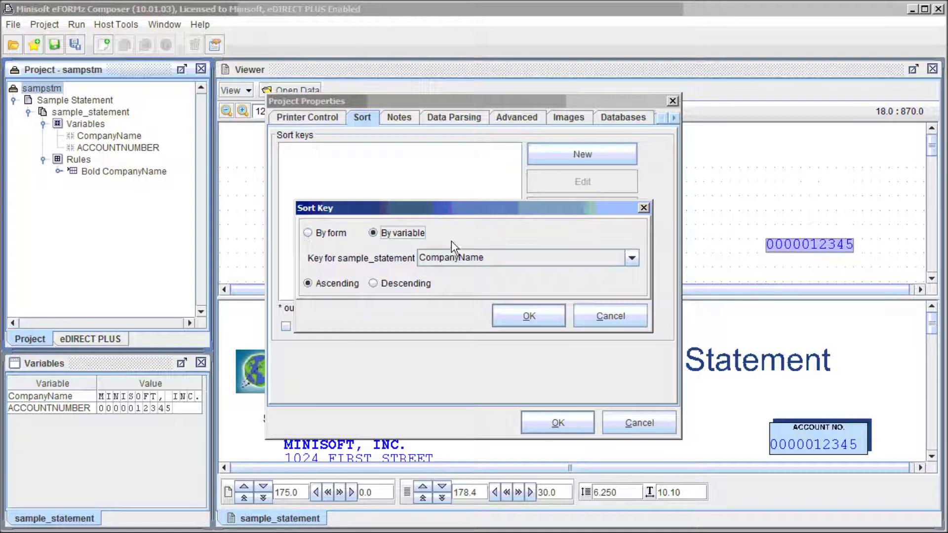
left_click(469, 254)
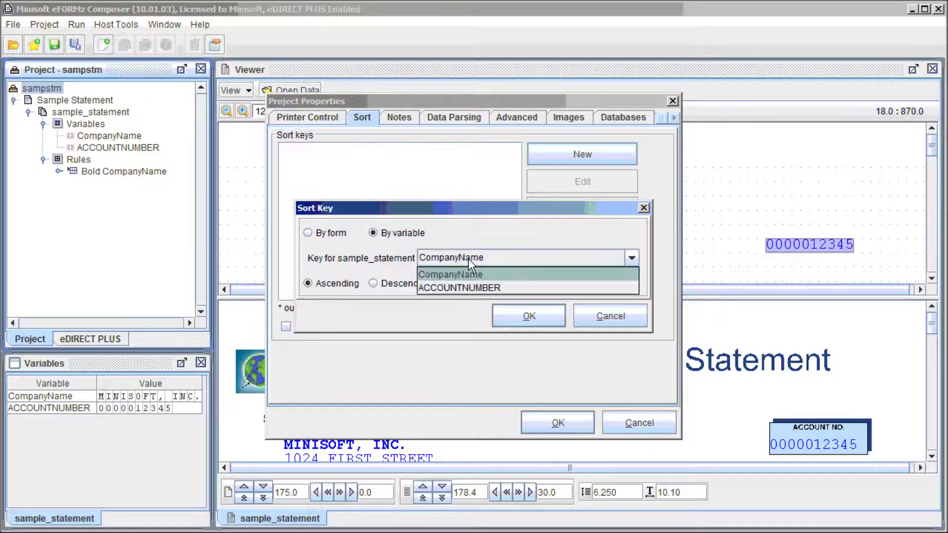
left_click(463, 286)
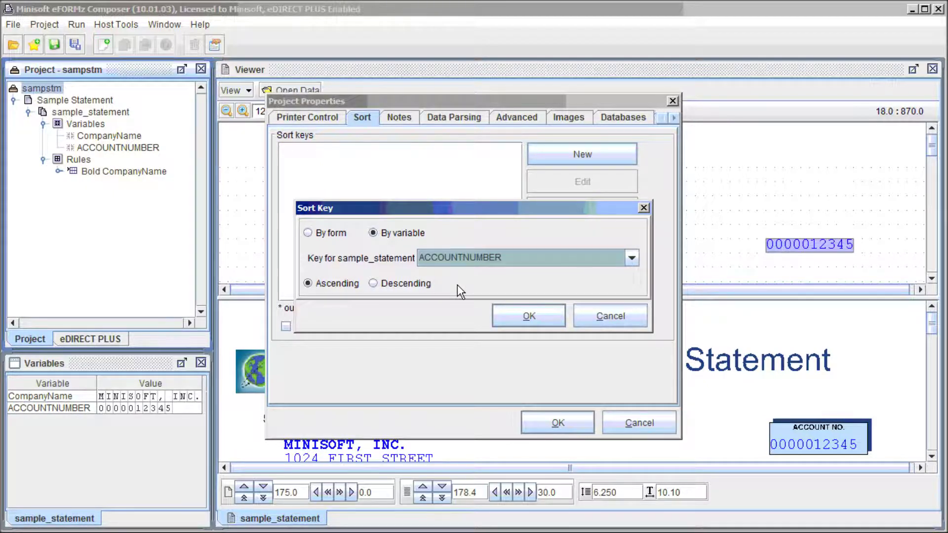
left_click(423, 284)
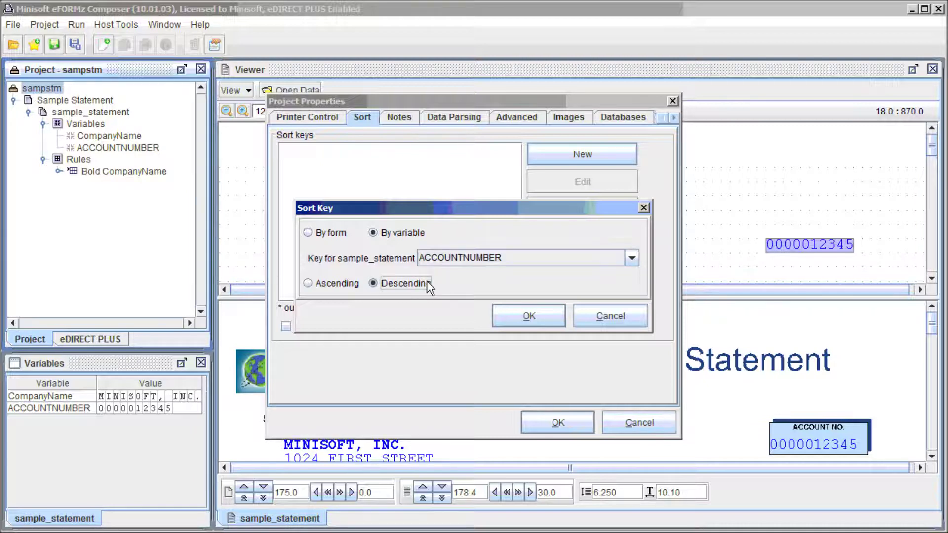
left_click(531, 318)
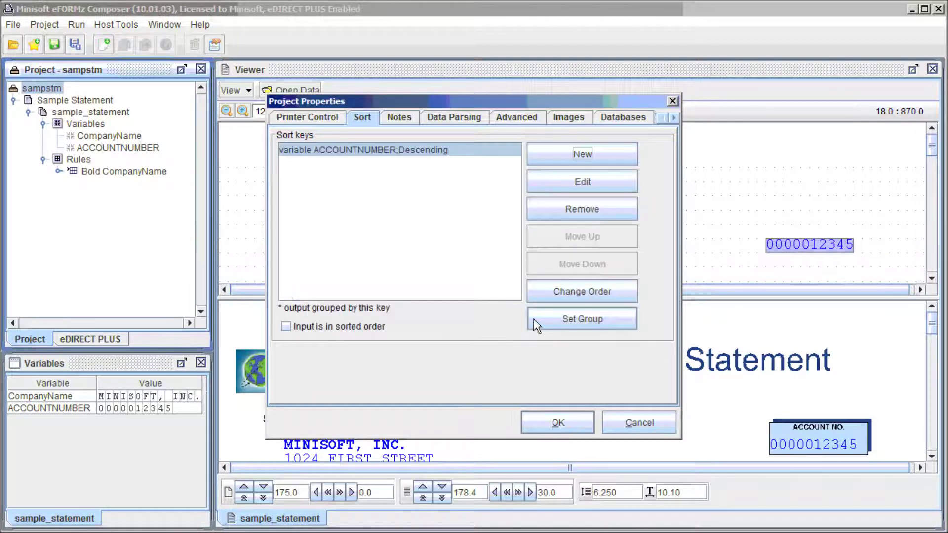
left_click(556, 422)
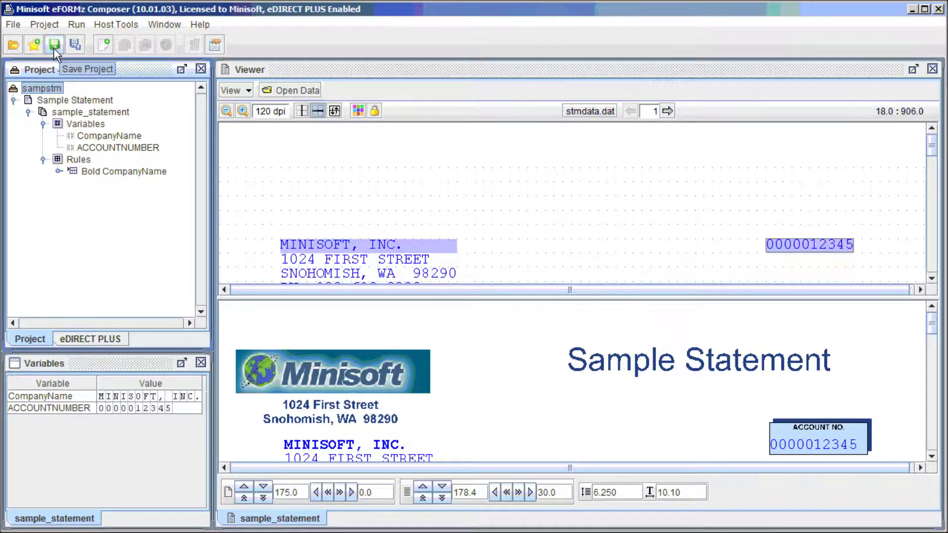
- Save the project and run its output to a PDF file named Sample
left_click(15, 26)
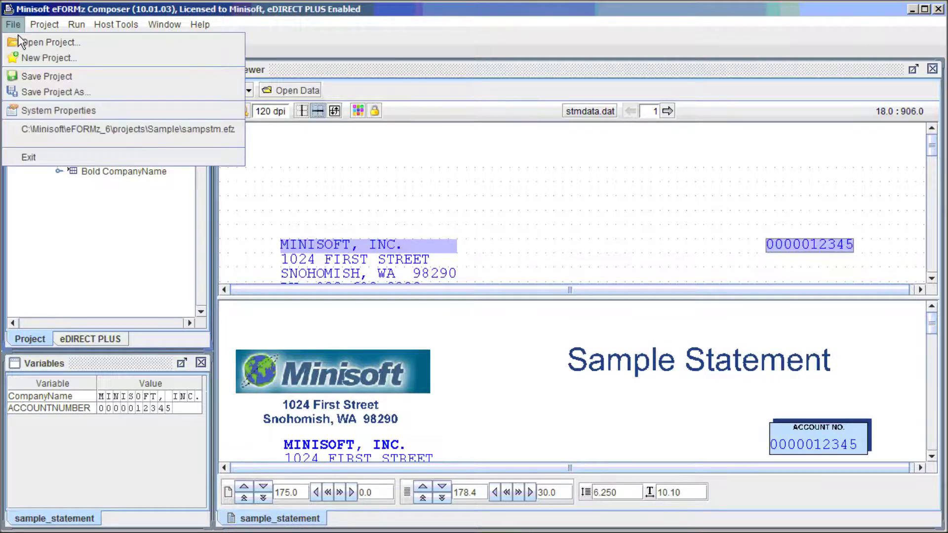
left_click(46, 76)
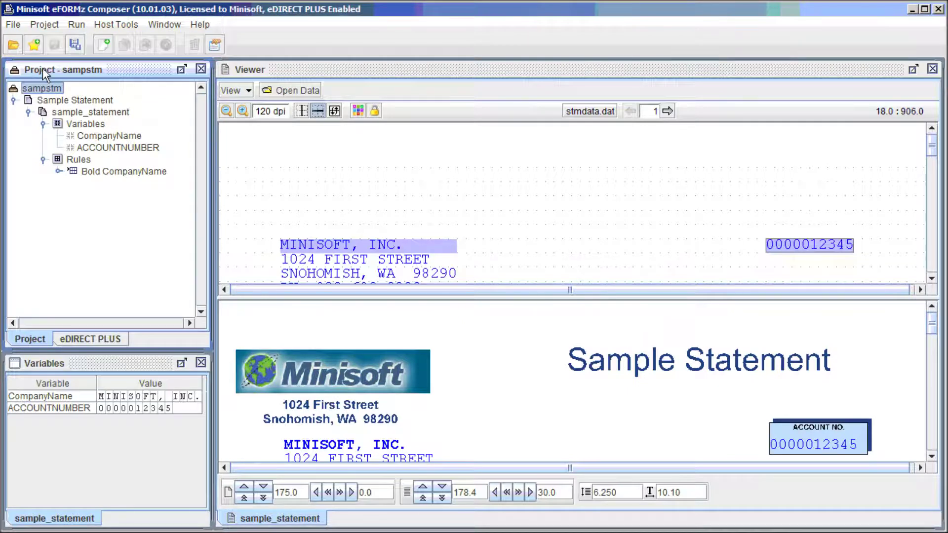
left_click(83, 25)
left_click(87, 57)
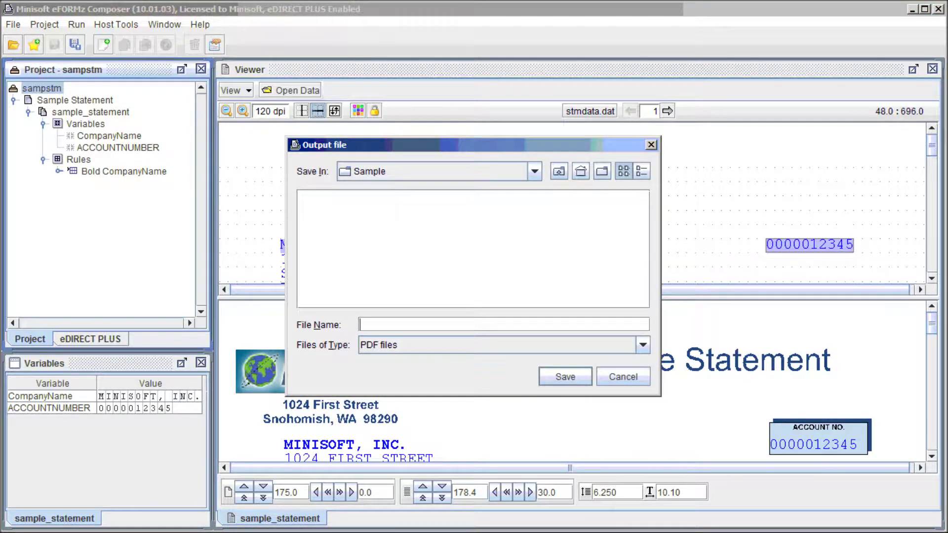
type("Sample")
left_click(565, 376)
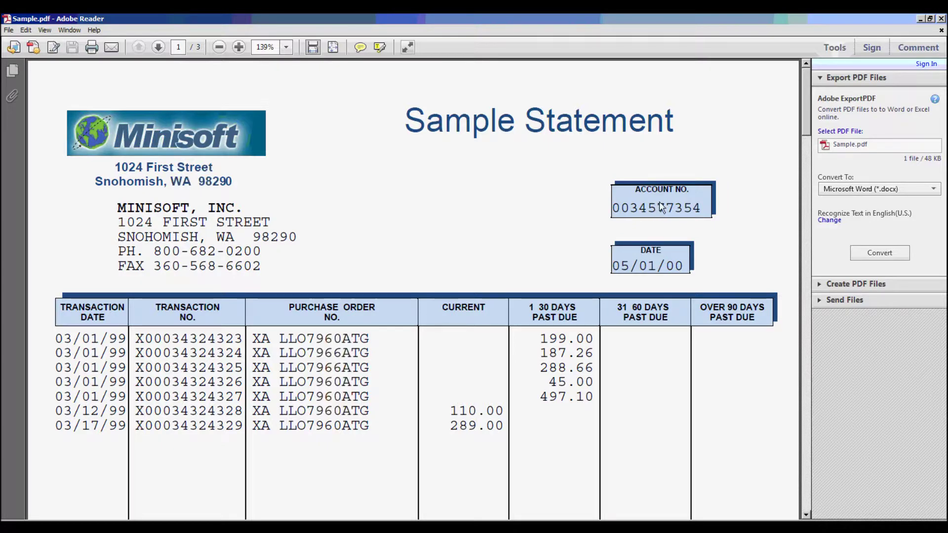
- Scroll through all three pages of Sample.pdf in Adobe Reader to check the order
left_click_drag(804, 114, 797, 372)
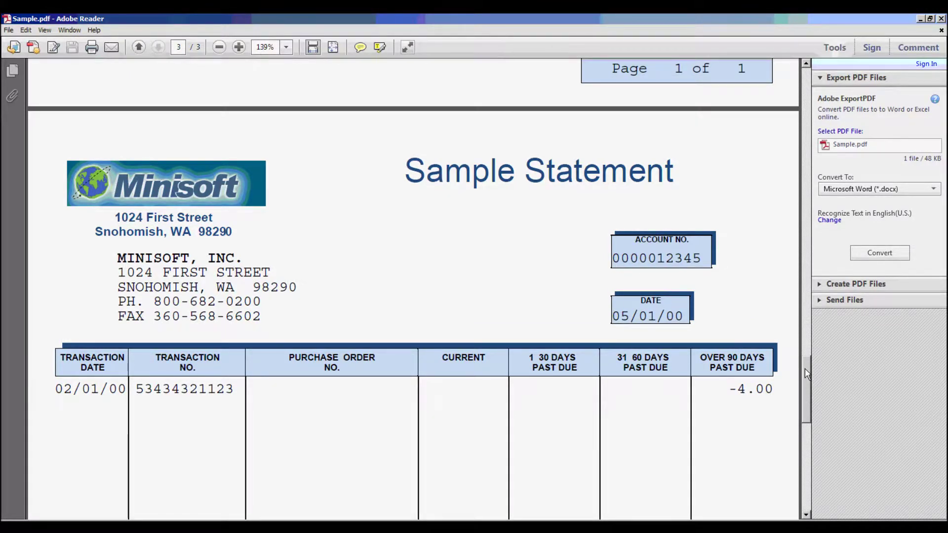
scroll(806, 374, "down", 2)
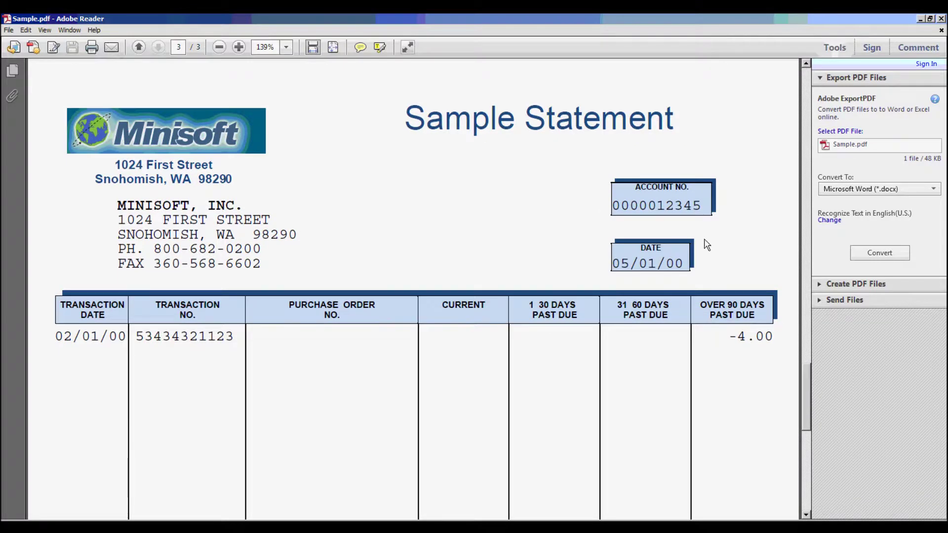